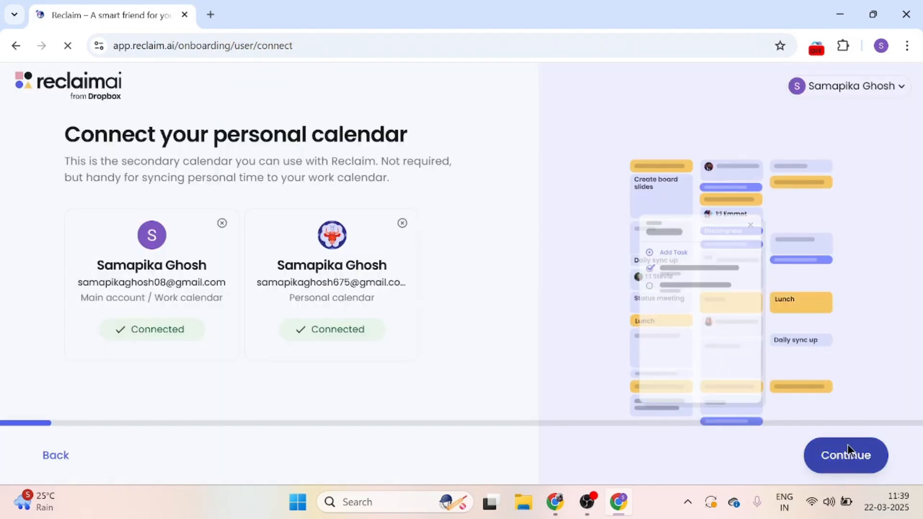
# Continue onboarding with both calendars connected and answer the role profile questions
pyautogui.click(847, 450)
pyautogui.click(251, 265)
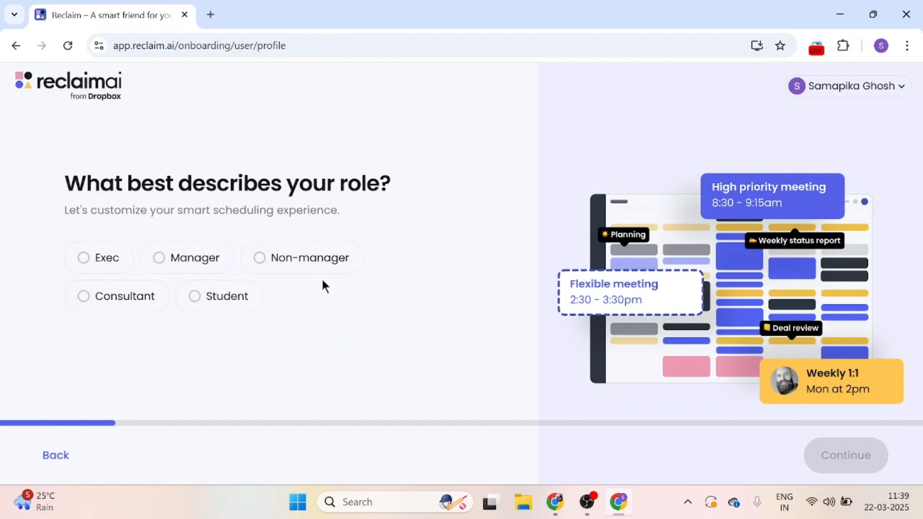
pyautogui.click(163, 275)
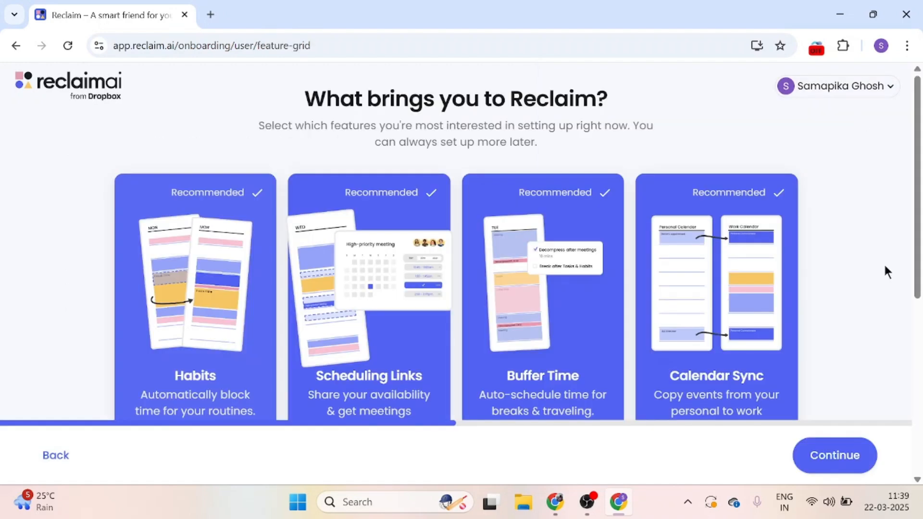
# Accept the recommended onboarding features and keep the Lunch, Morning Catch Up and Afternoon Catch Up habit templates
pyautogui.scroll(-1, 886, 270)
pyautogui.click(842, 466)
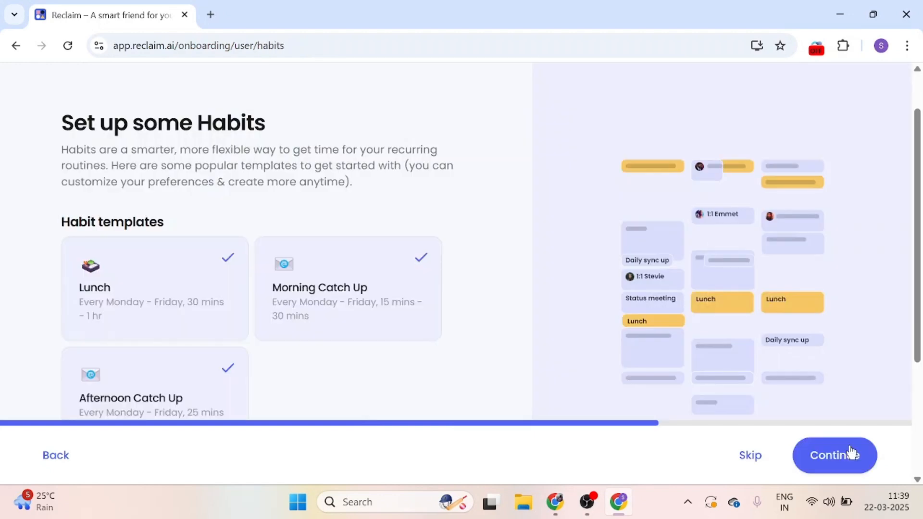
pyautogui.click(851, 454)
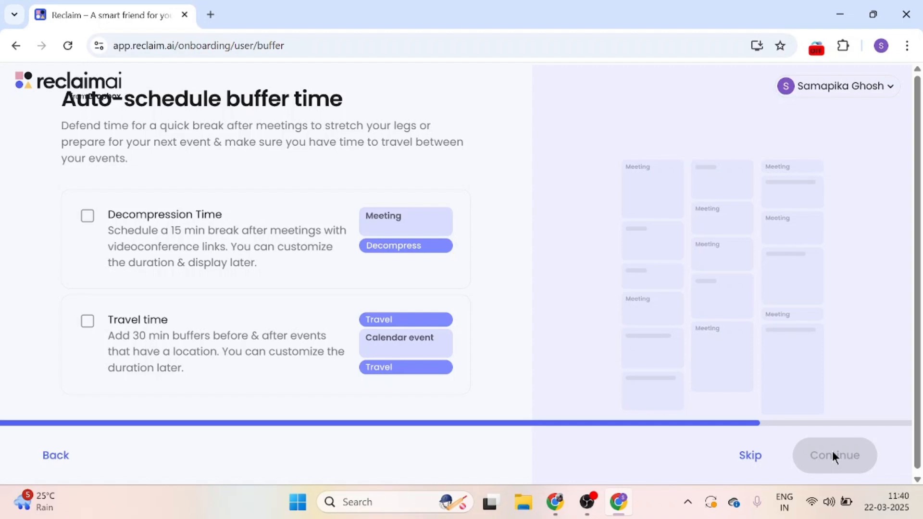
# Set up the sync between the two connected calendars without buffer time options, and finish onboarding without inviting teammates
pyautogui.click(833, 456)
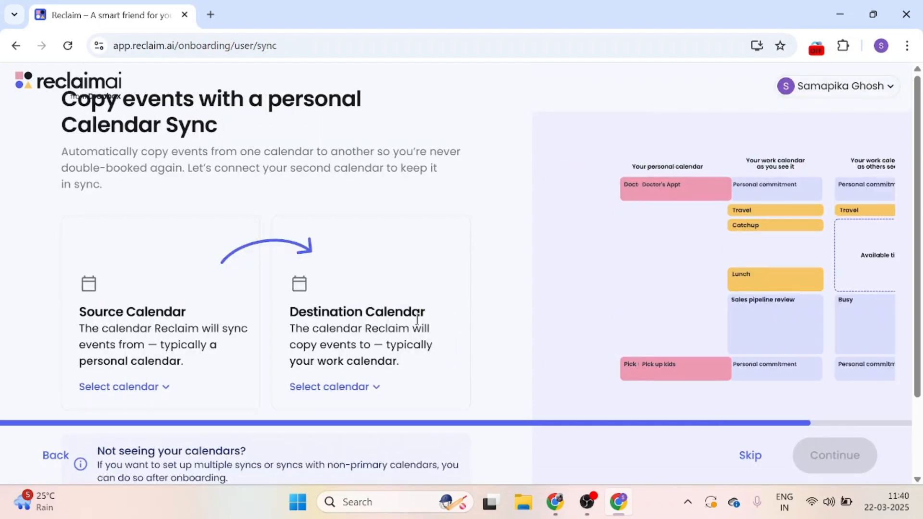
pyautogui.scroll(-2, 416, 319)
pyautogui.click(144, 290)
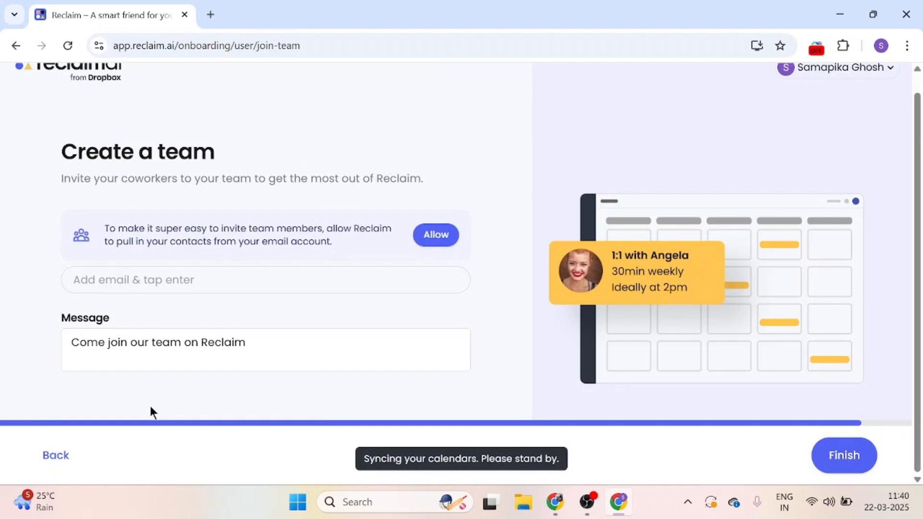
pyautogui.click(846, 459)
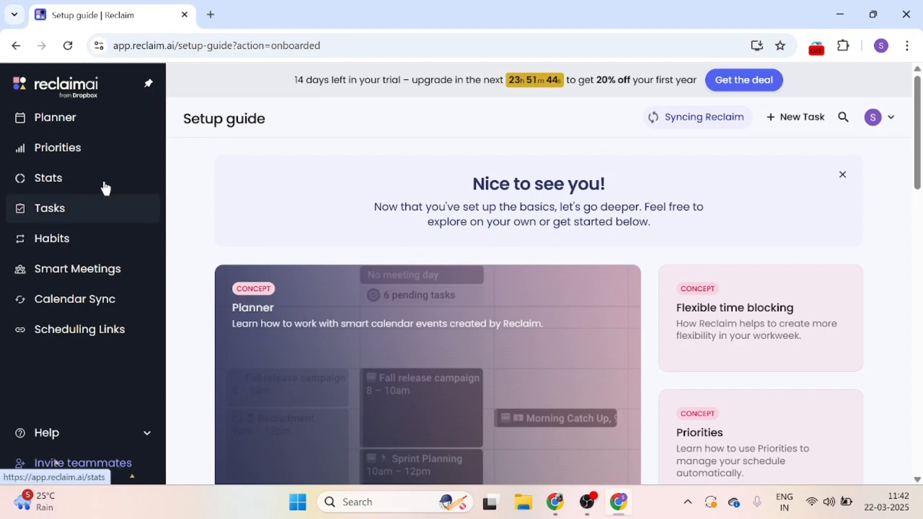
# Open the Calendar Sync page to review the sync between the connected accounts
pyautogui.click(93, 305)
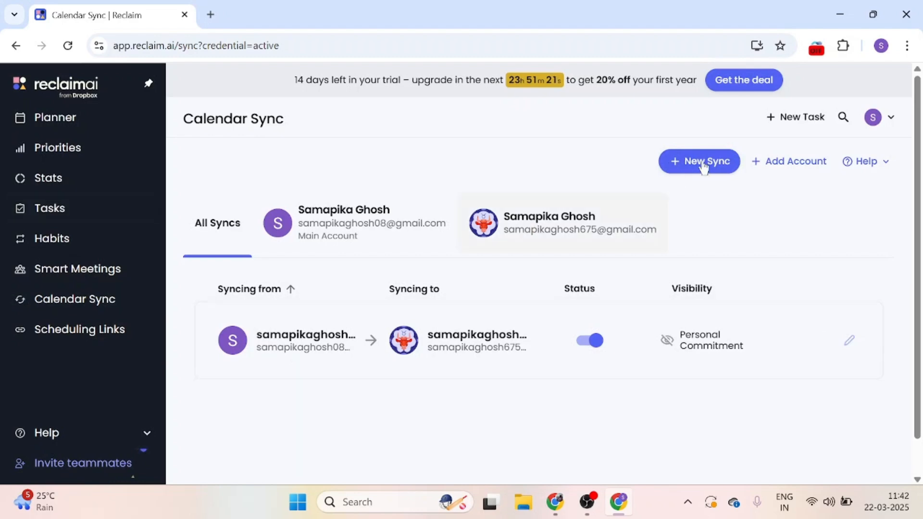
# Create a task named "editing" from the Planner, keeping the default duration, working hours and due date
pyautogui.click(65, 121)
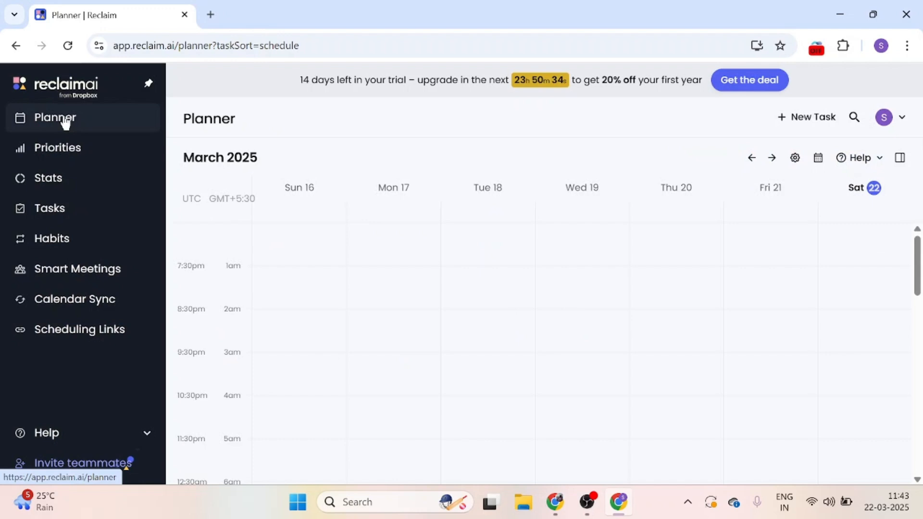
pyautogui.click(792, 118)
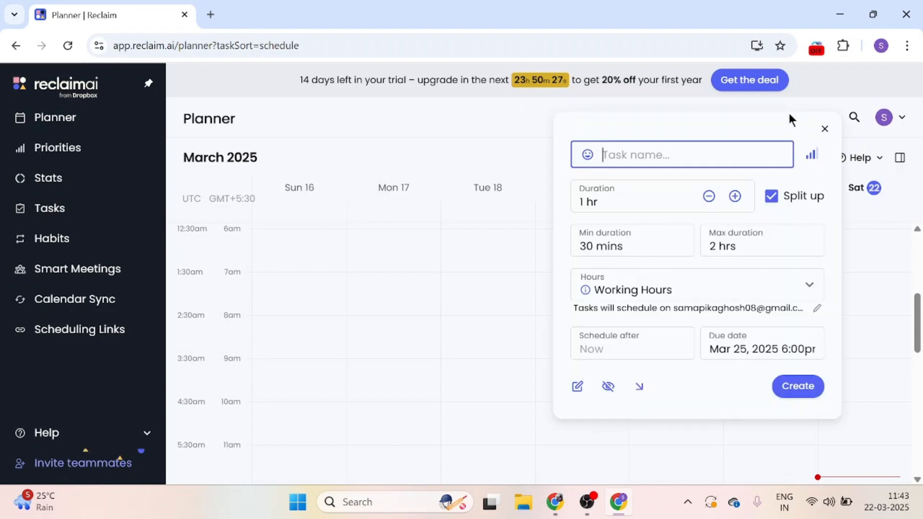
pyautogui.write('editi')
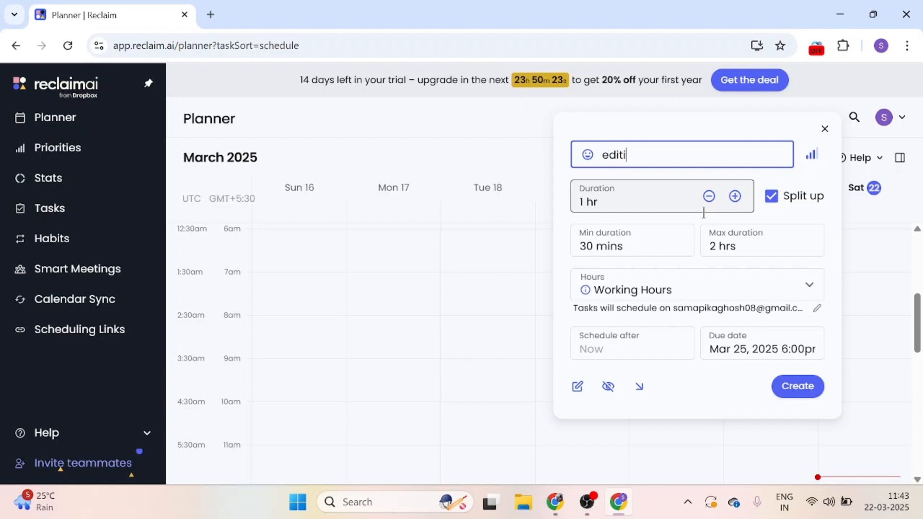
pyautogui.write('ng')
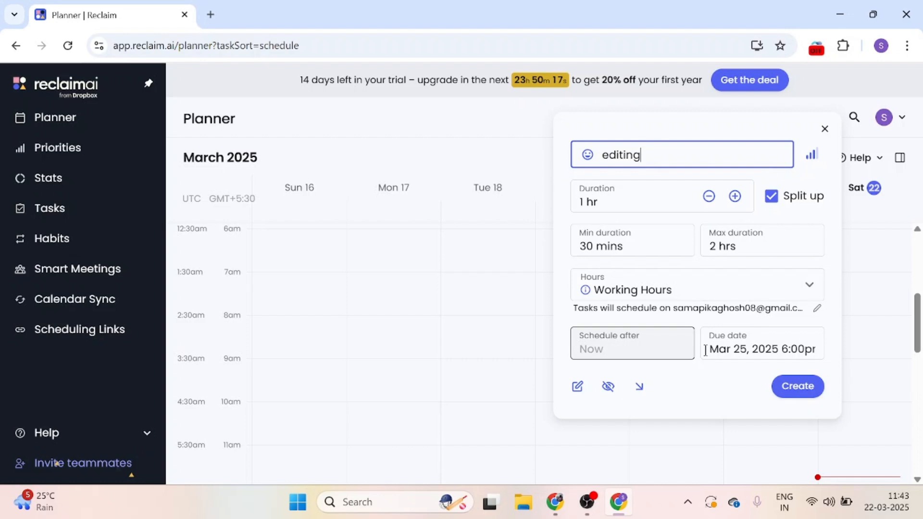
pyautogui.click(802, 388)
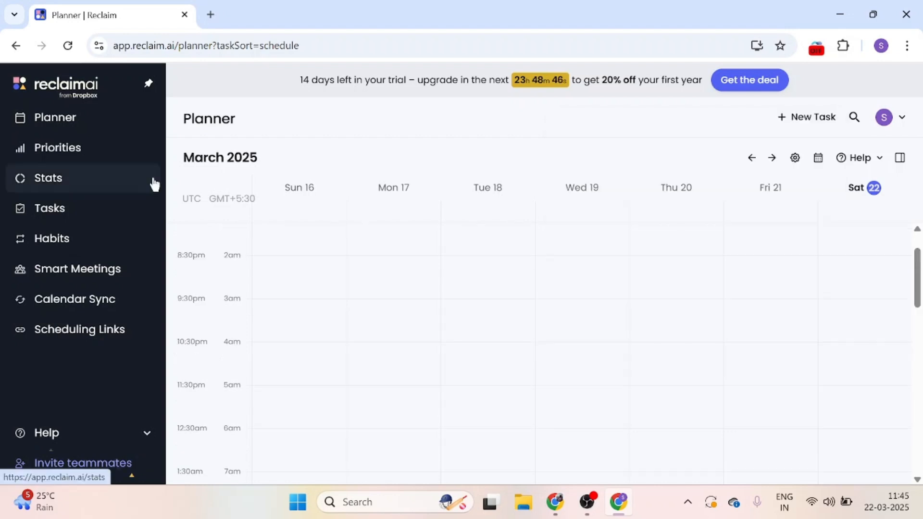
# Create and save a Smart Meeting named "detail" with the default weekly schedule, 30-minute duration and default visibility
pyautogui.click(64, 269)
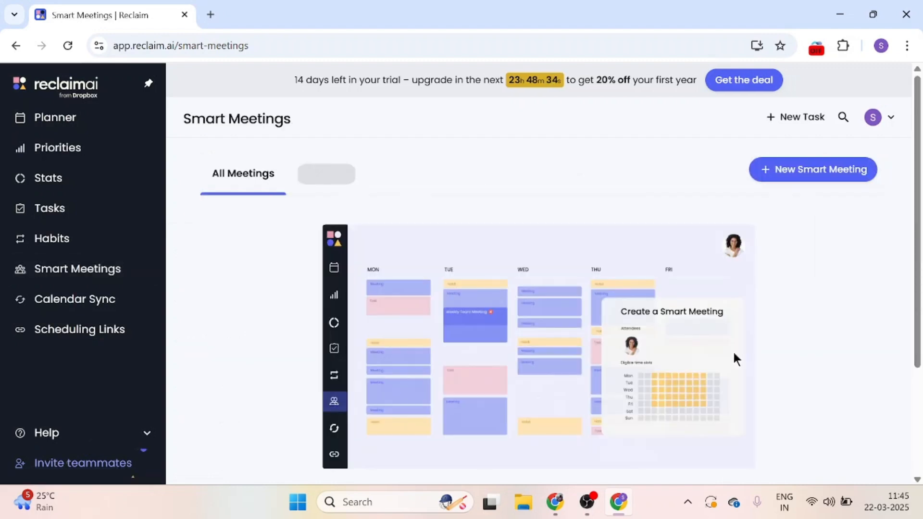
pyautogui.click(832, 176)
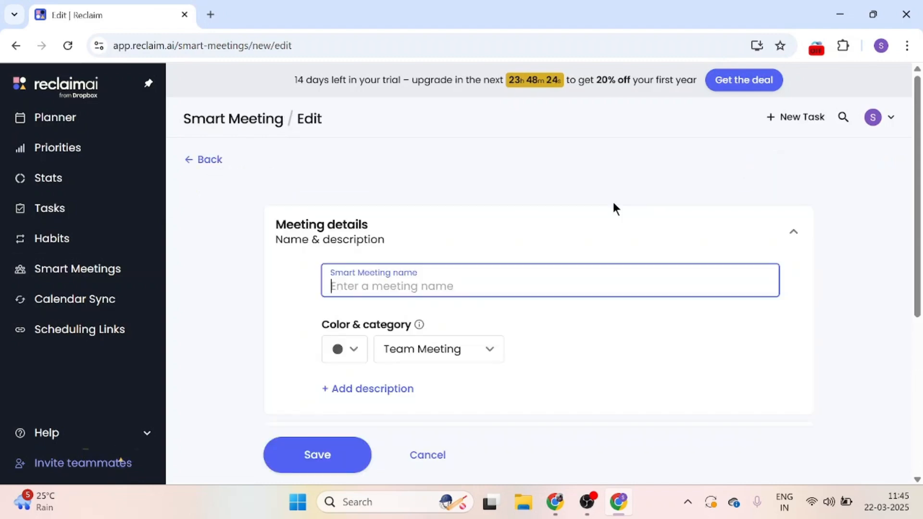
pyautogui.write('detail')
pyautogui.scroll(-2, 447, 397)
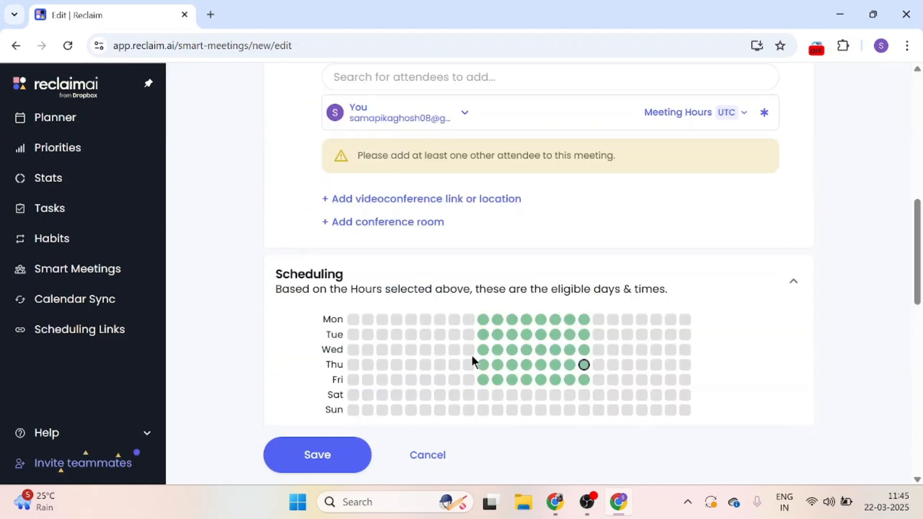
pyautogui.scroll(-5, 472, 359)
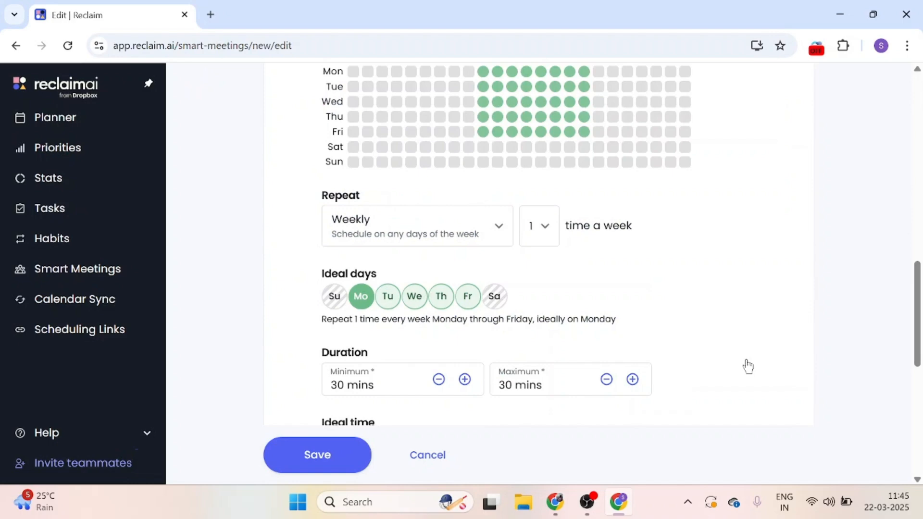
pyautogui.scroll(-8, 792, 301)
pyautogui.scroll(-4, 792, 300)
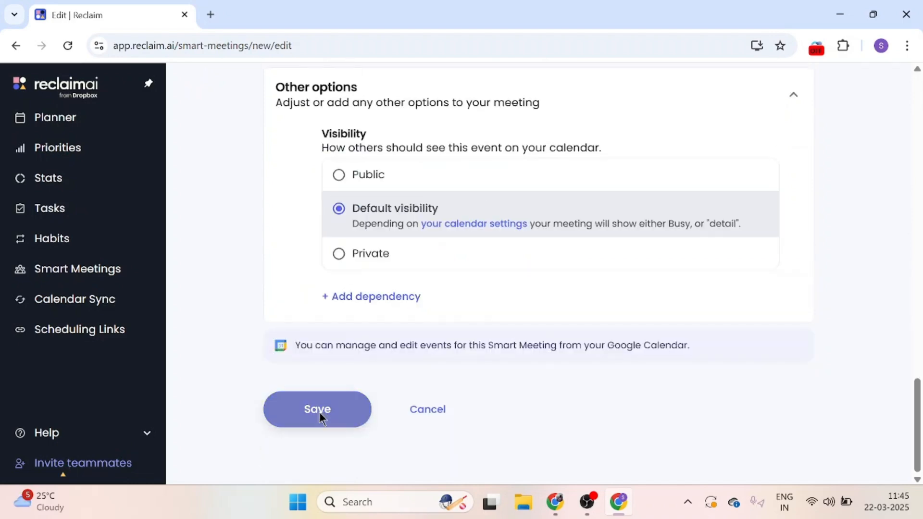
pyautogui.click(319, 412)
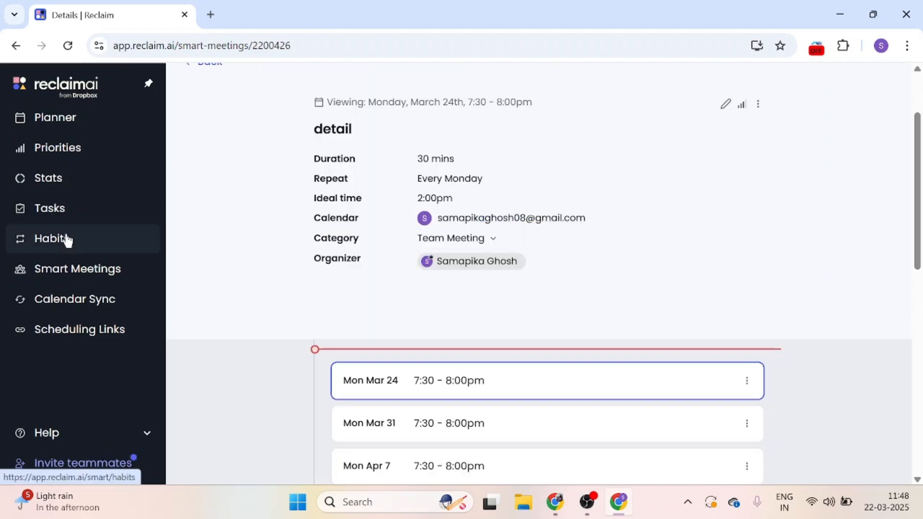
# Open the Habits page and look over the existing habits
pyautogui.click(68, 239)
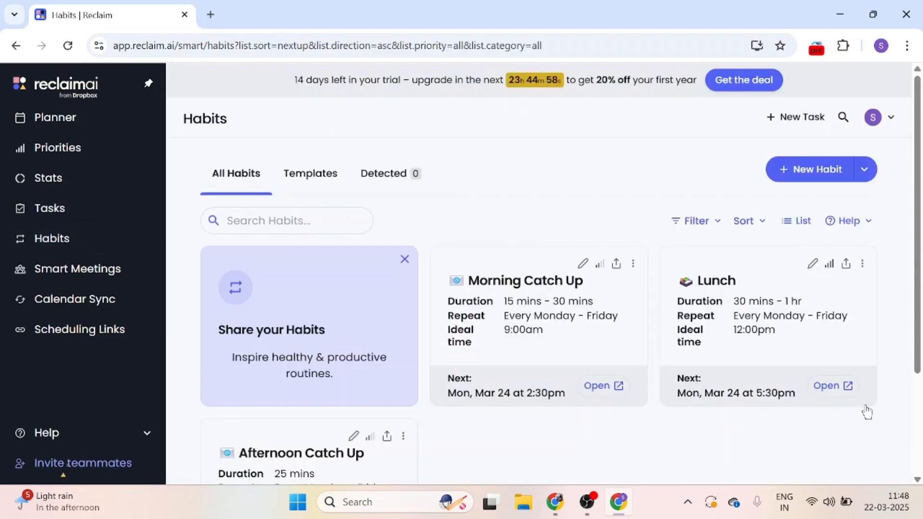
pyautogui.scroll(-3, 866, 433)
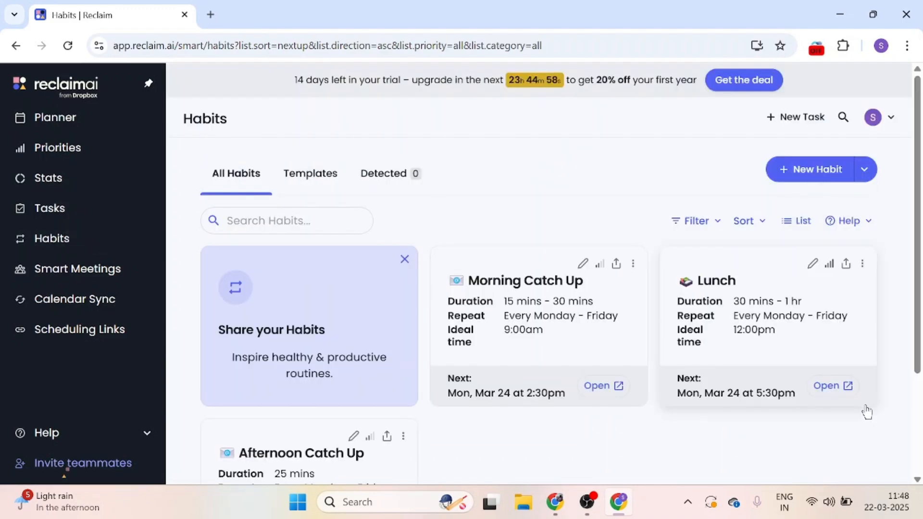
pyautogui.scroll(-3, 867, 413)
pyautogui.scroll(3, 867, 412)
# Create and save a new habit named "making" with the default high priority, weekly repeat and 30-minute duration
pyautogui.click(814, 172)
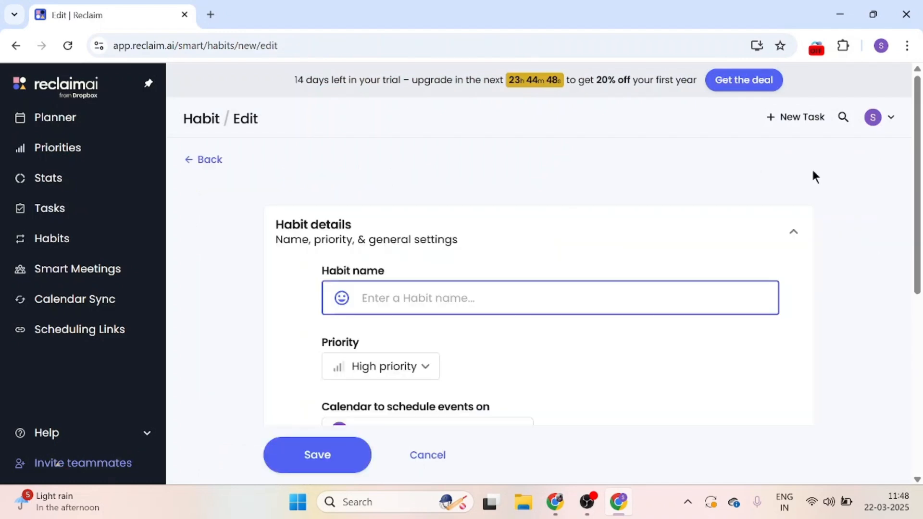
pyautogui.write('making')
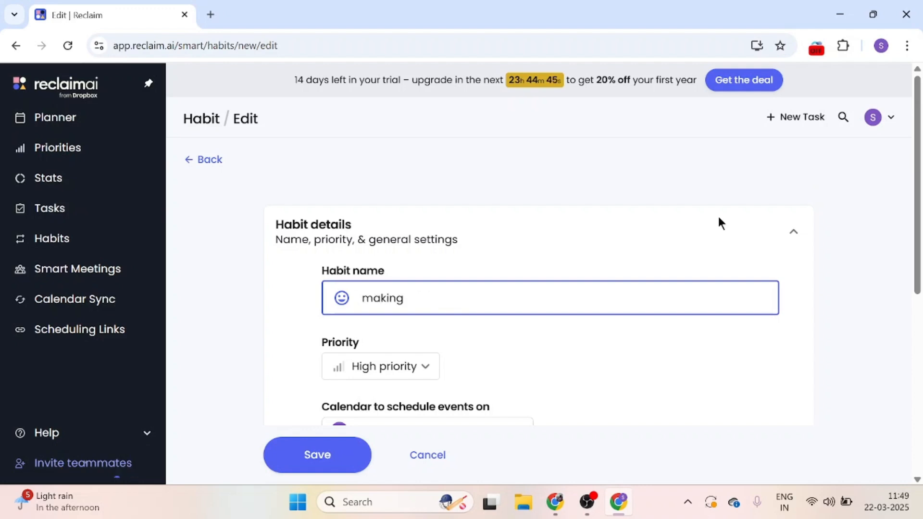
pyautogui.scroll(-7, 642, 333)
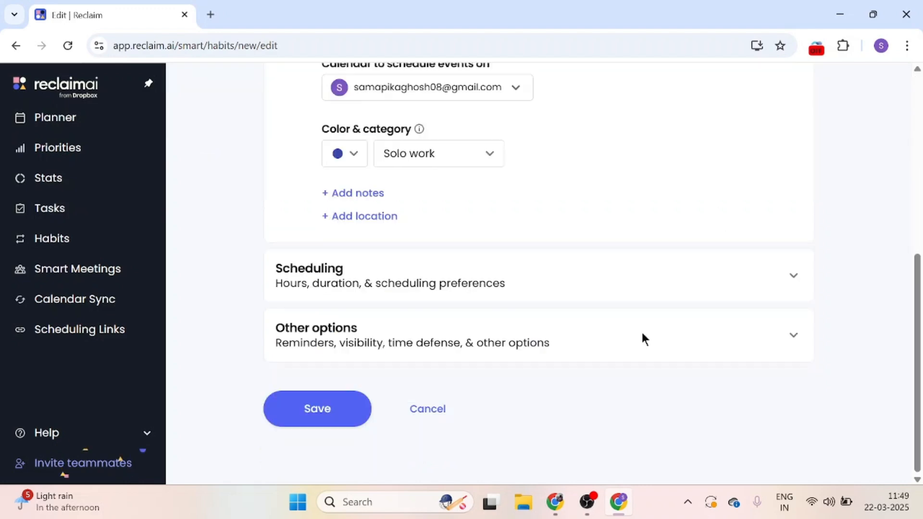
pyautogui.scroll(-8, 731, 347)
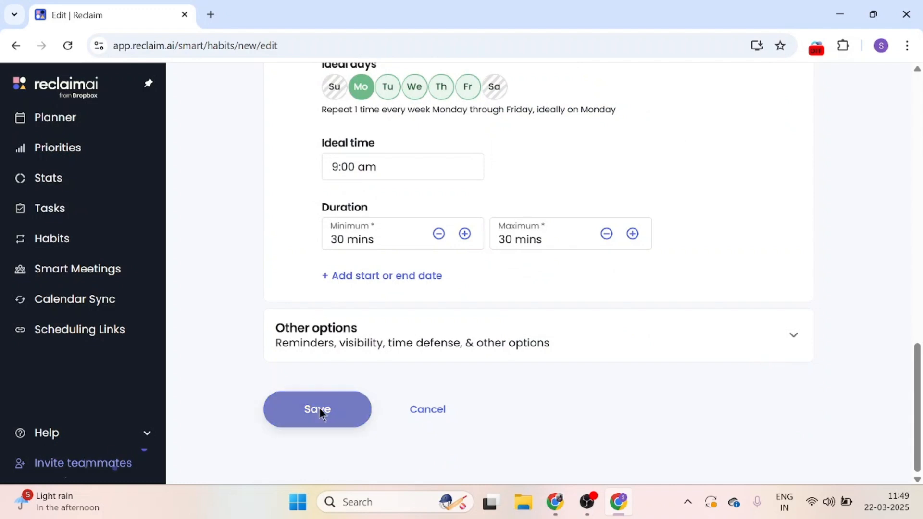
pyautogui.click(320, 411)
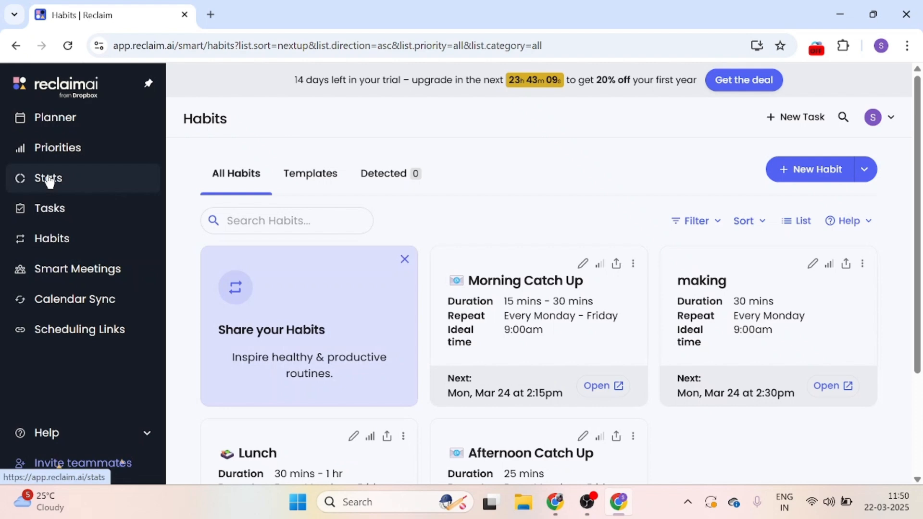
# Open the personal stats and review the work, focus time, meetings and work-life balance sections
pyautogui.click(48, 181)
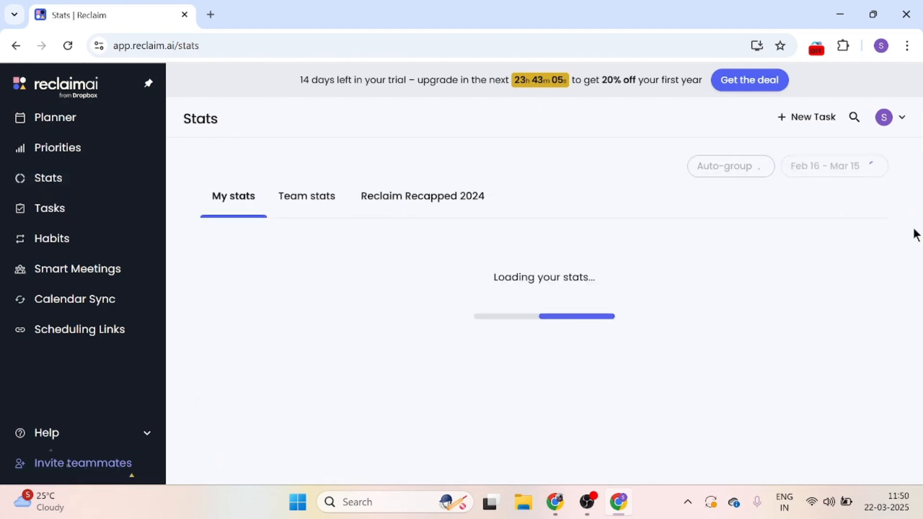
pyautogui.scroll(-6, 916, 235)
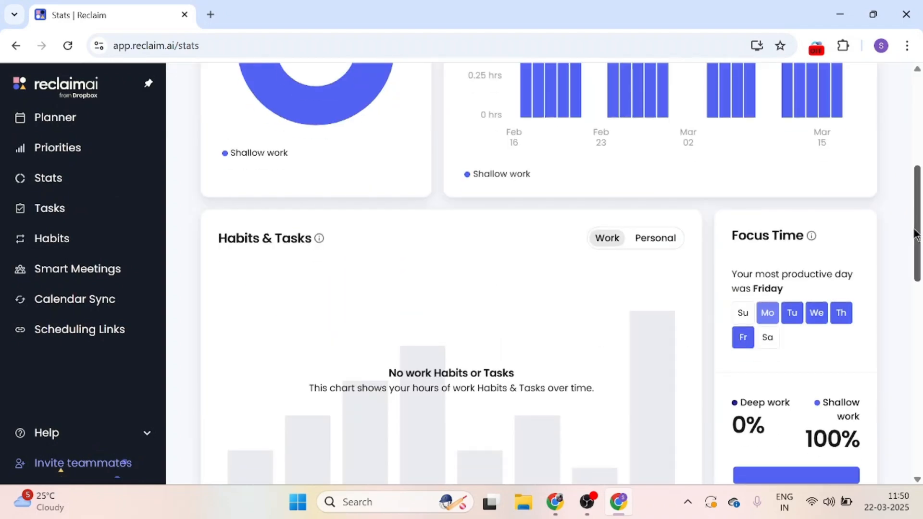
pyautogui.scroll(-8, 916, 235)
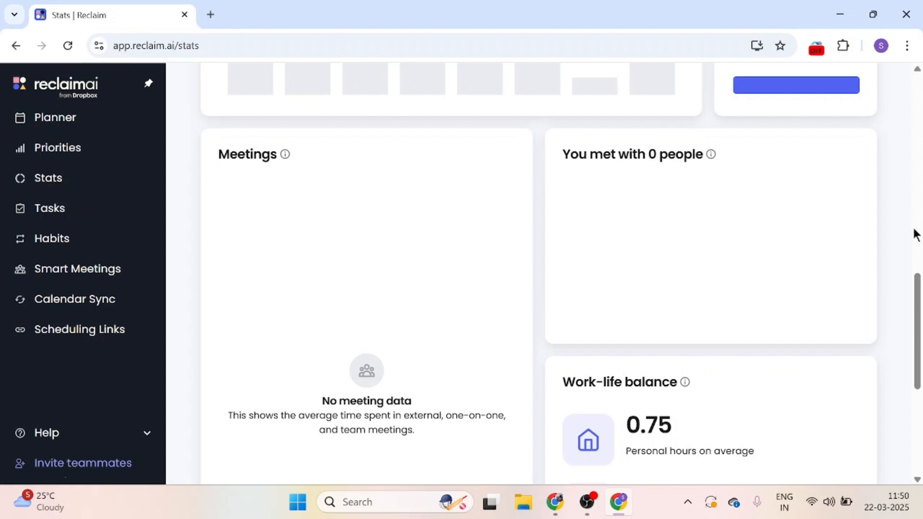
pyautogui.scroll(-5, 916, 236)
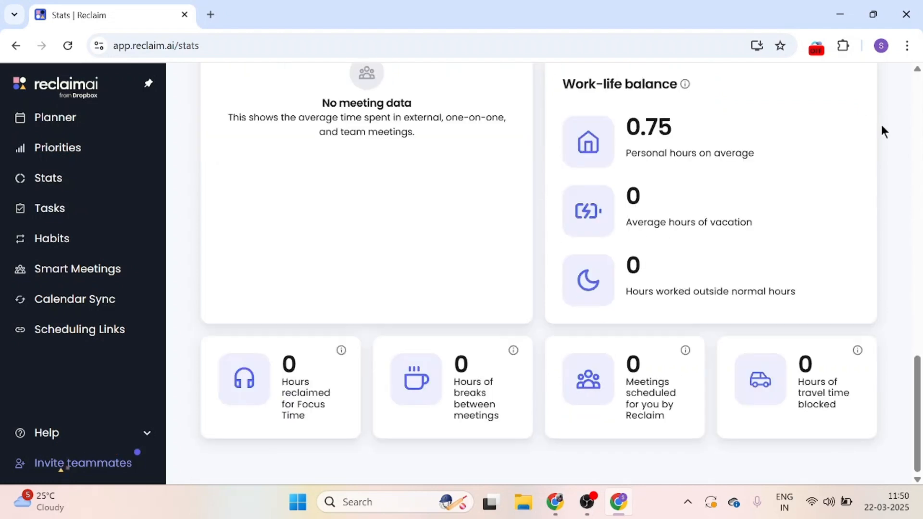
# Open the Priorities board, dismiss its welcome message and review the items across the priority columns
pyautogui.click(42, 144)
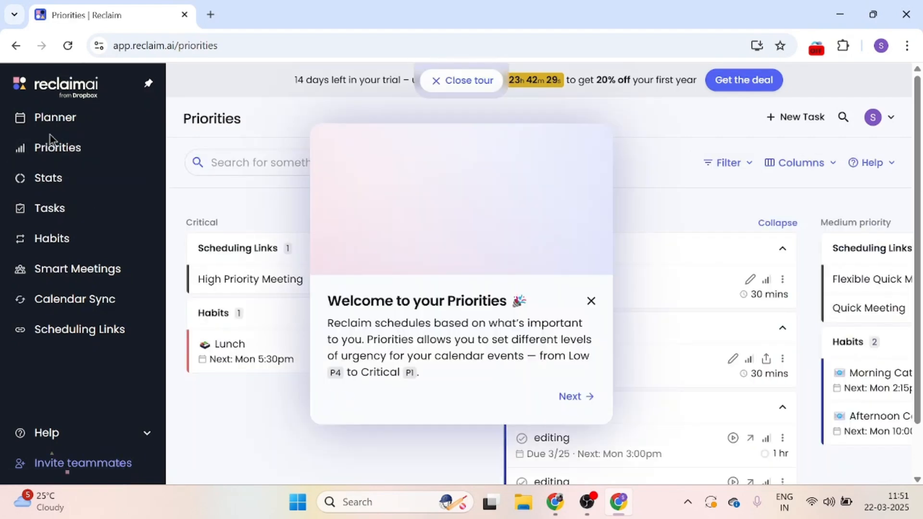
pyautogui.click(591, 301)
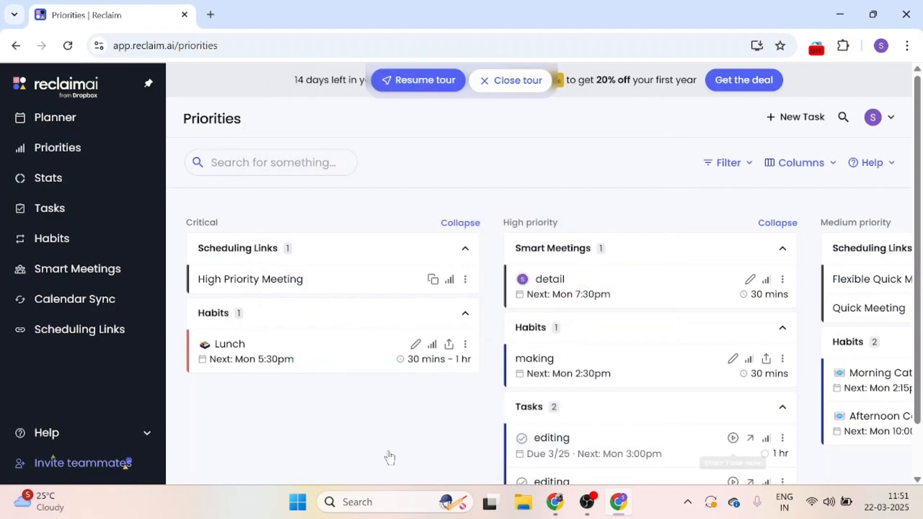
pyautogui.scroll(-2, 390, 457)
pyautogui.hscroll(5, 380, 455)
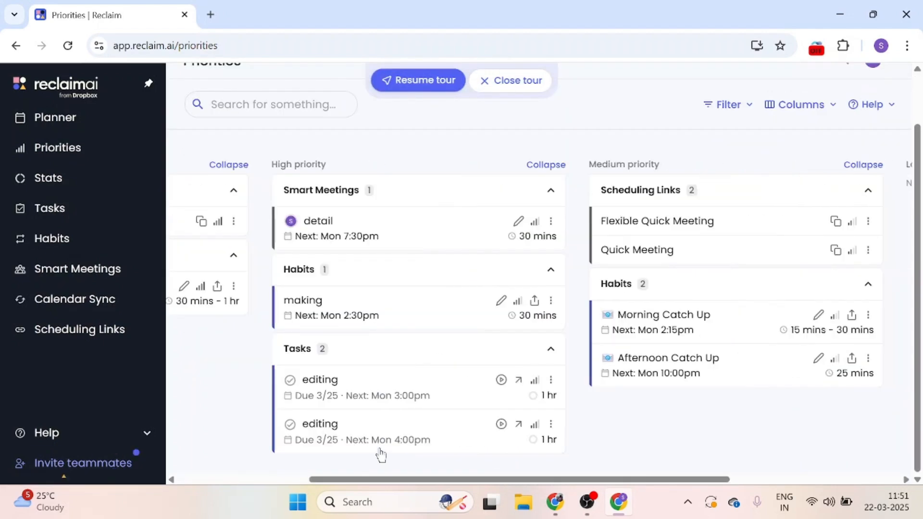
pyautogui.hscroll(2, 381, 455)
pyautogui.hscroll(-7, 381, 455)
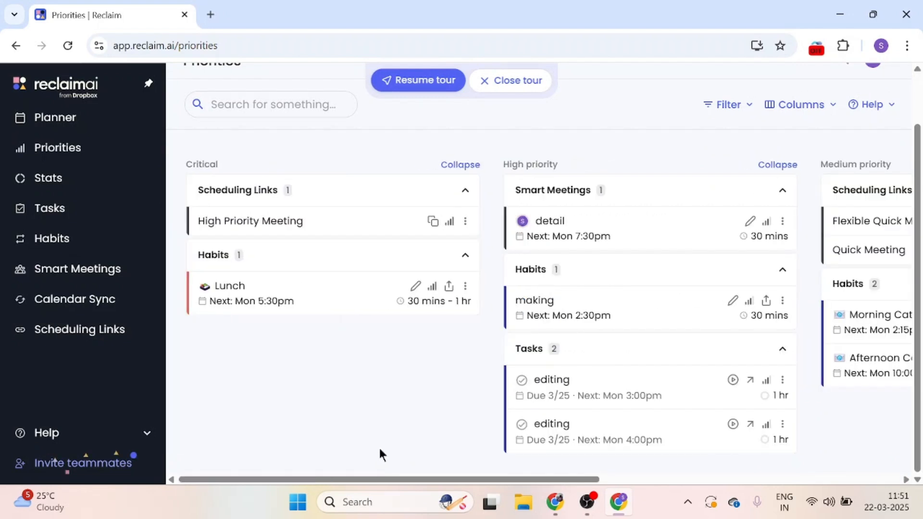
pyautogui.hscroll(3, 379, 455)
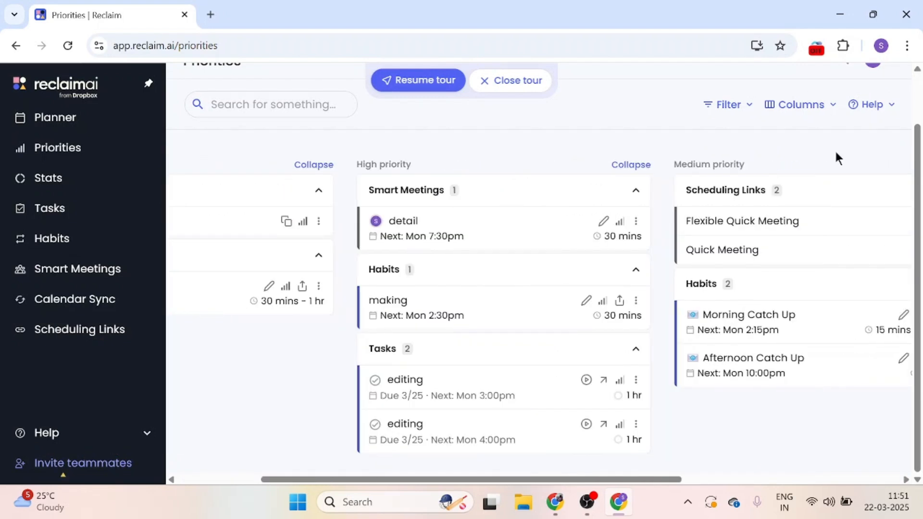